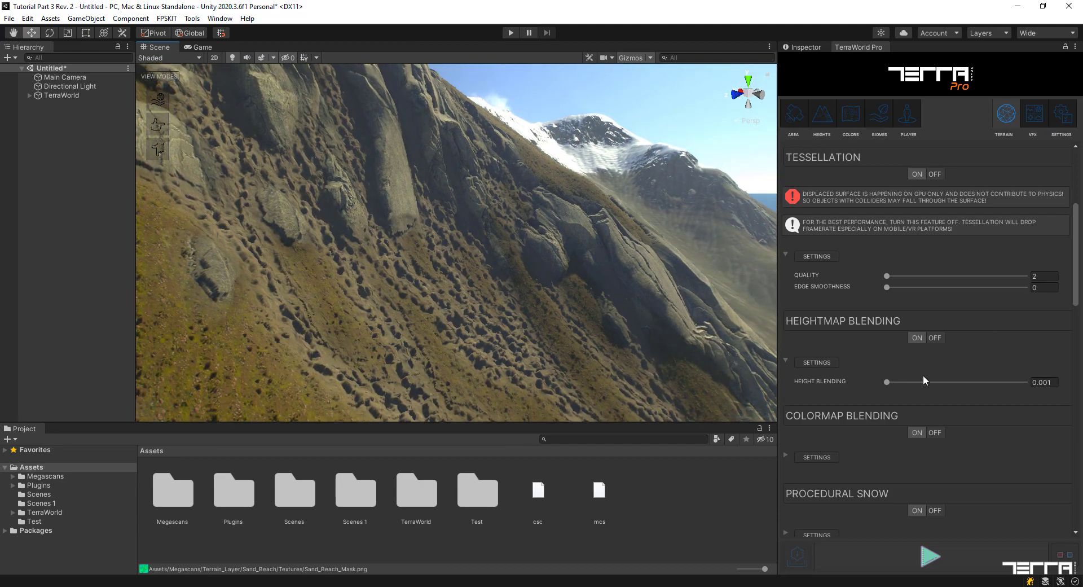
Toggle heightmap blending off and back on, then push Height Blending to its maximum of 1
{"action": "left_click", "coordinate": [930, 337]}
{"action": "left_click", "coordinate": [918, 338]}
{"action": "left_click", "coordinate": [892, 382]}
{"action": "left_click_drag", "start_coordinate": [905, 382], "coordinate": [882, 387]}
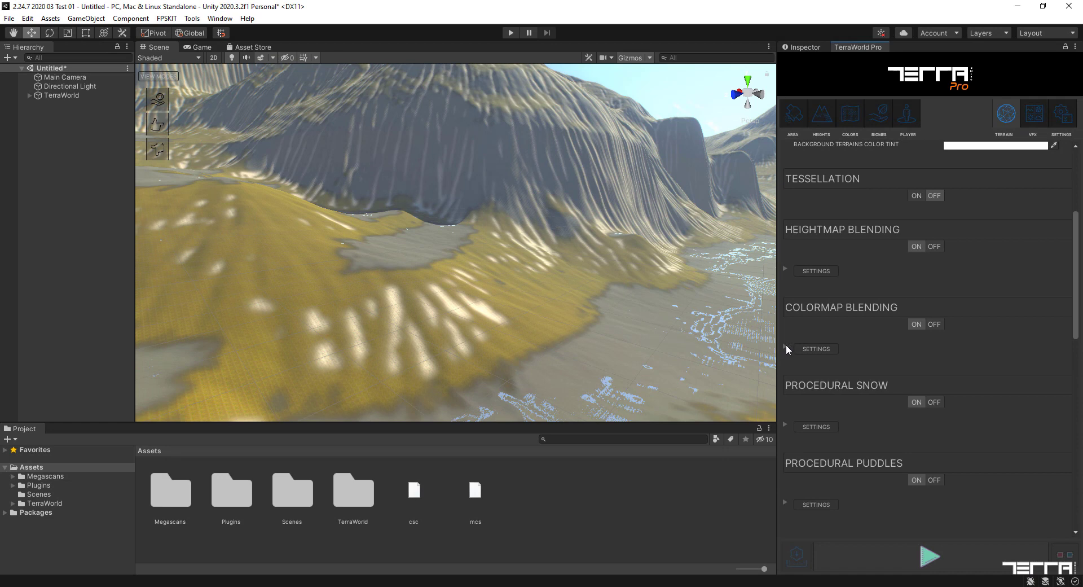
Expand Colormap Blending settings and lower the blending Distance from 7000 to 5744 over the valley
{"action": "left_click", "coordinate": [783, 347]}
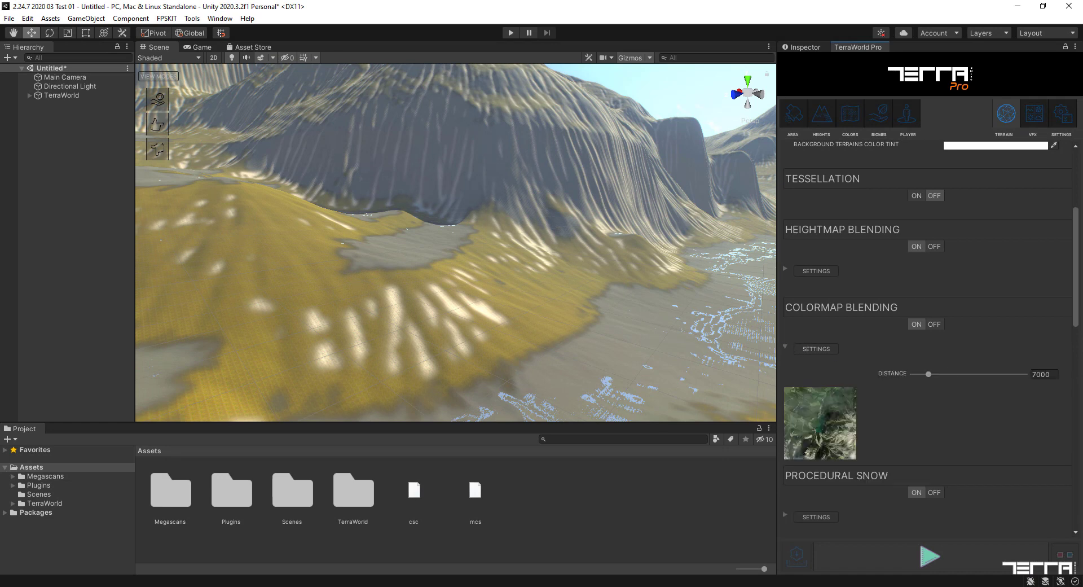
{"action": "left_click_drag", "start_coordinate": [1080, 313], "coordinate": [1080, 332]}
{"action": "right_click_drag", "start_coordinate": [557, 343], "coordinate": [627, 386]}
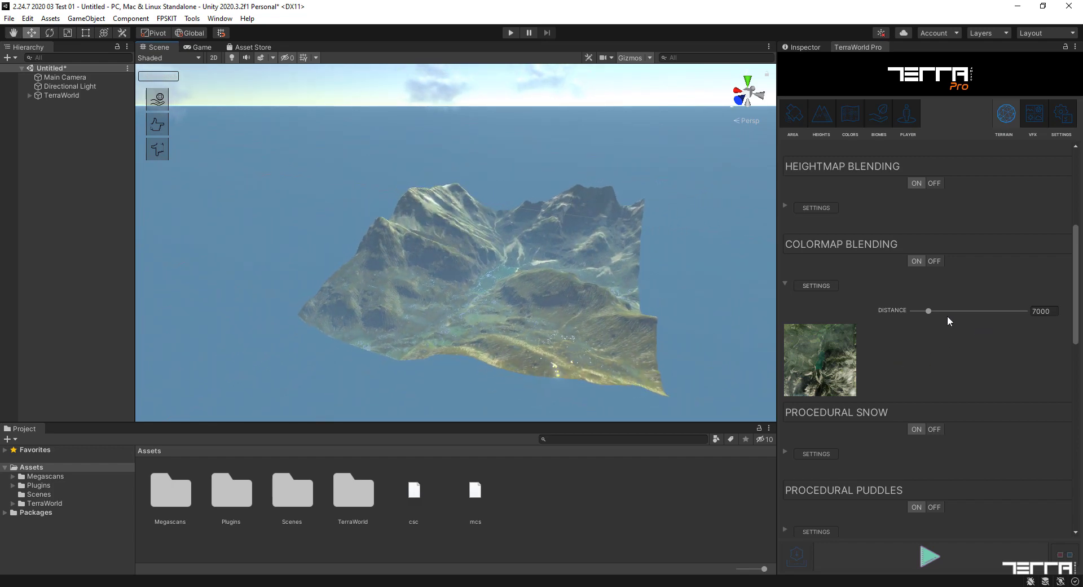
{"action": "left_click_drag", "start_coordinate": [929, 310], "coordinate": [928, 310]}
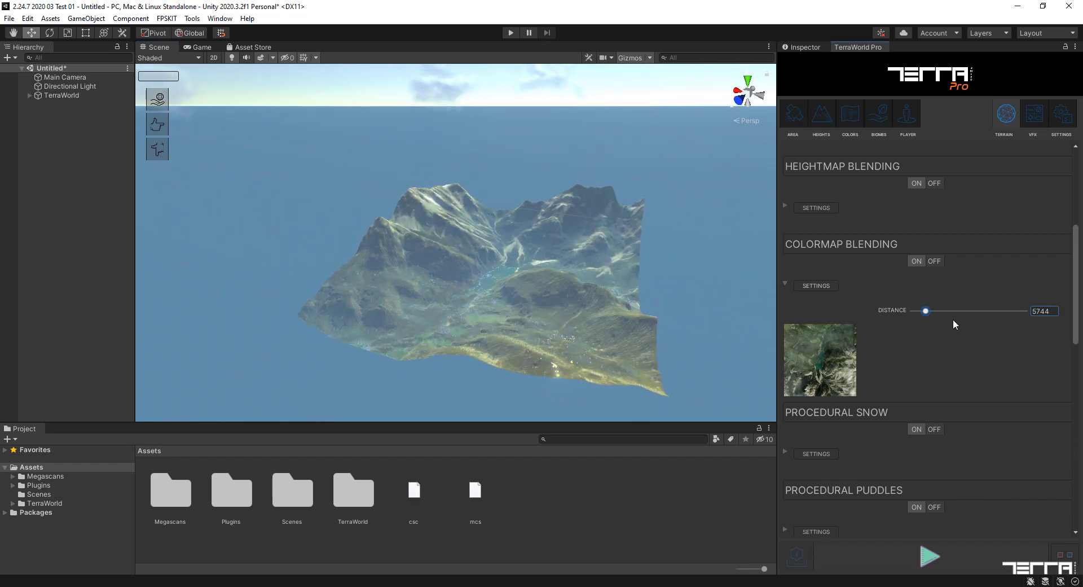
Compare very low and very high colormap blending distances on the terrain
{"action": "left_click", "coordinate": [1056, 312]}
{"action": "type", "text": "5000"}
{"action": "mouse_move", "coordinate": [547, 335]}
{"action": "right_mouse_down"}
{"action": "mouse_move", "coordinate": [563, 368]}
{"action": "mouse_move", "coordinate": [565, 345]}
{"action": "right_mouse_up"}
{"action": "left_click_drag", "start_coordinate": [923, 312], "coordinate": [914, 312]}
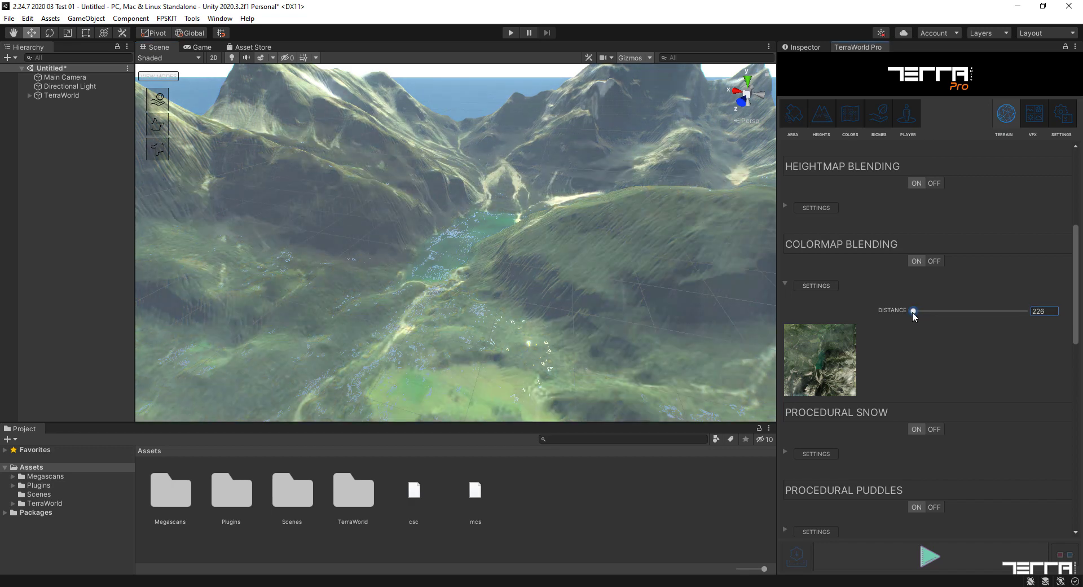
{"action": "mouse_move", "coordinate": [915, 316]}
{"action": "left_mouse_down"}
{"action": "mouse_move", "coordinate": [944, 314]}
{"action": "mouse_move", "coordinate": [926, 314]}
{"action": "left_mouse_up"}
Enter 5000 as the colormap blending Distance and check it zoomed out and in
{"action": "left_click", "coordinate": [1052, 311]}
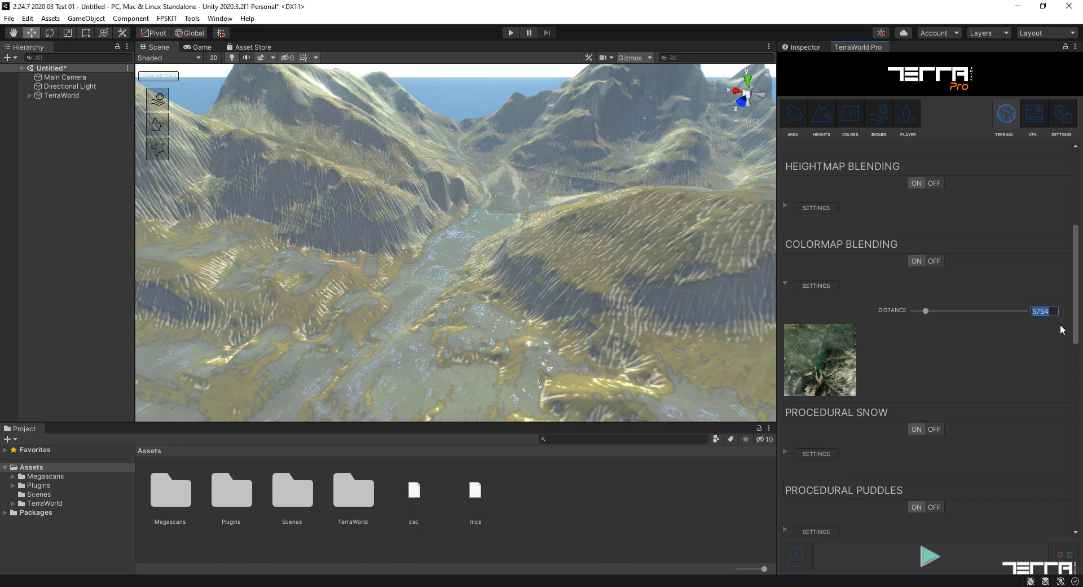
{"action": "type", "text": "0"}
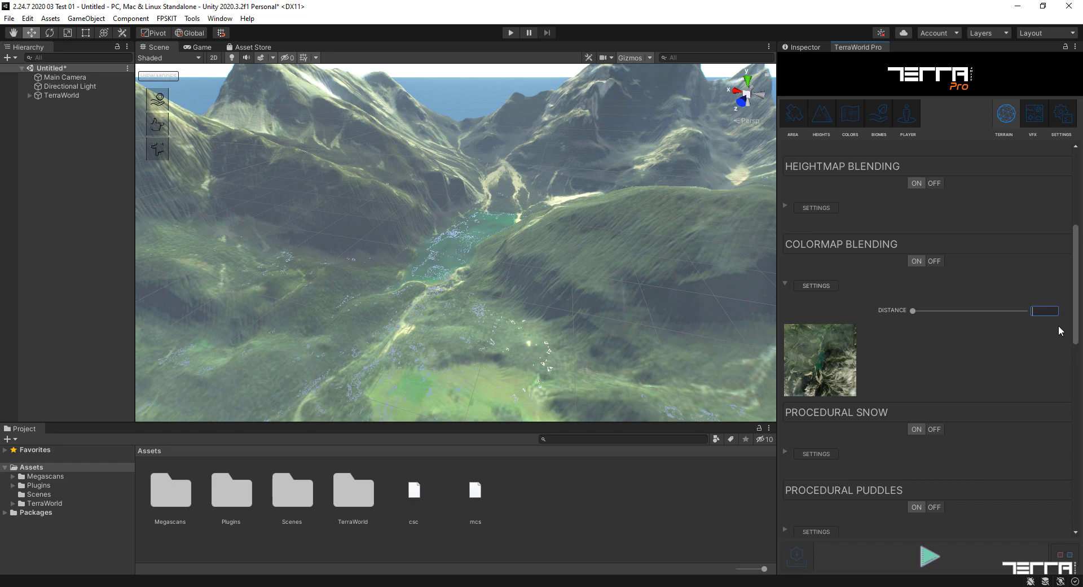
{"action": "type", "text": "0"}
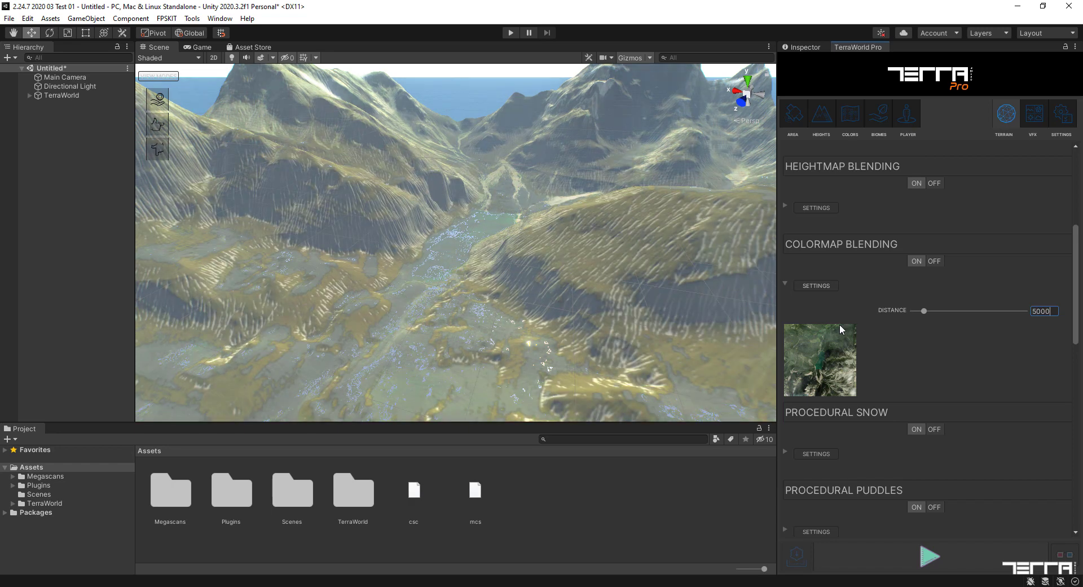
{"action": "scroll", "coordinate": [567, 280], "scroll_direction": "down", "scroll_amount": 5}
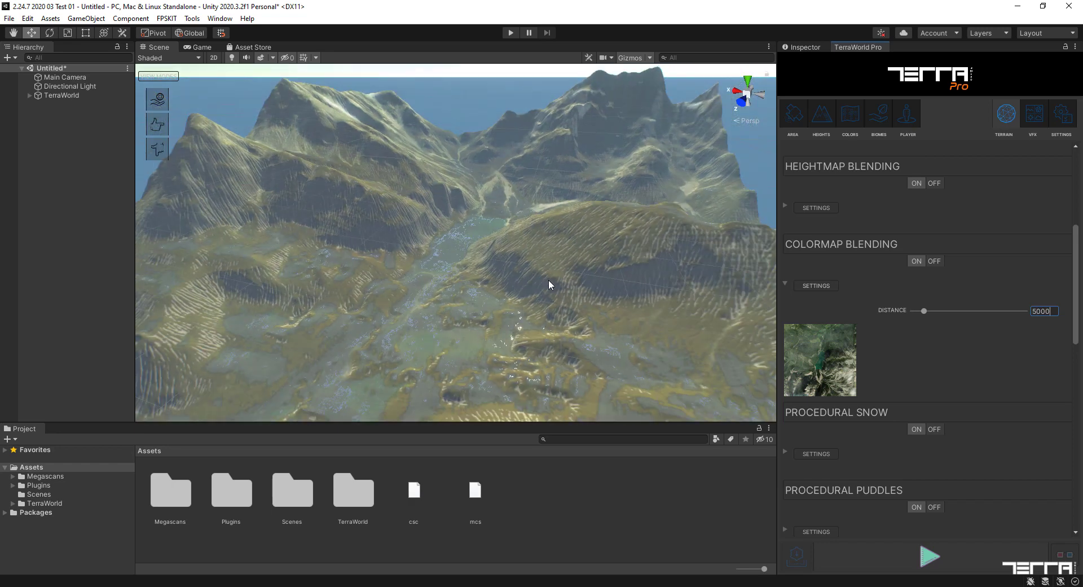
{"action": "scroll", "coordinate": [549, 280], "scroll_direction": "down", "scroll_amount": 10}
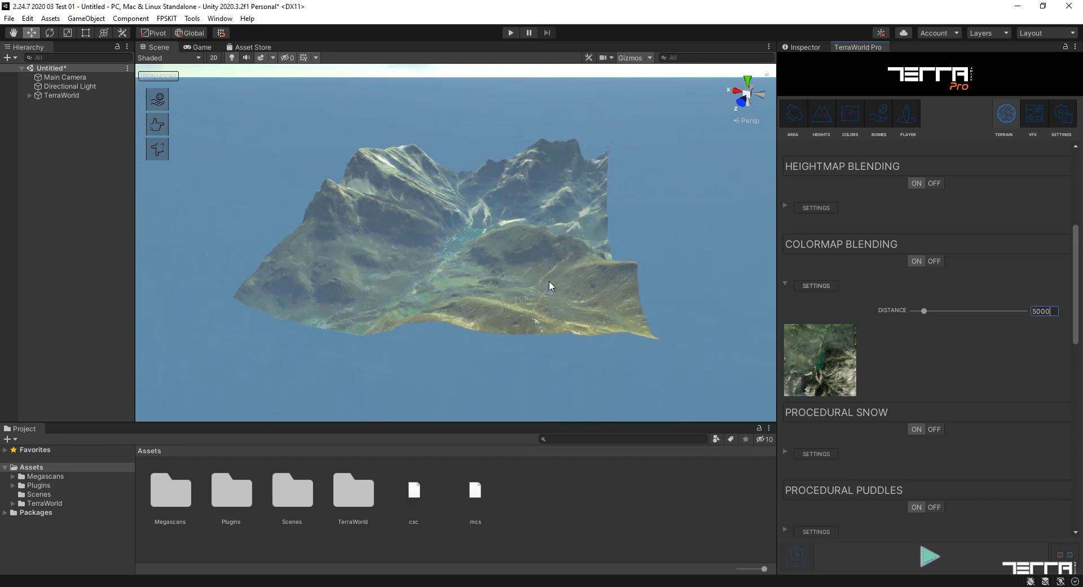
{"action": "scroll", "coordinate": [550, 281], "scroll_direction": "up", "scroll_amount": 10}
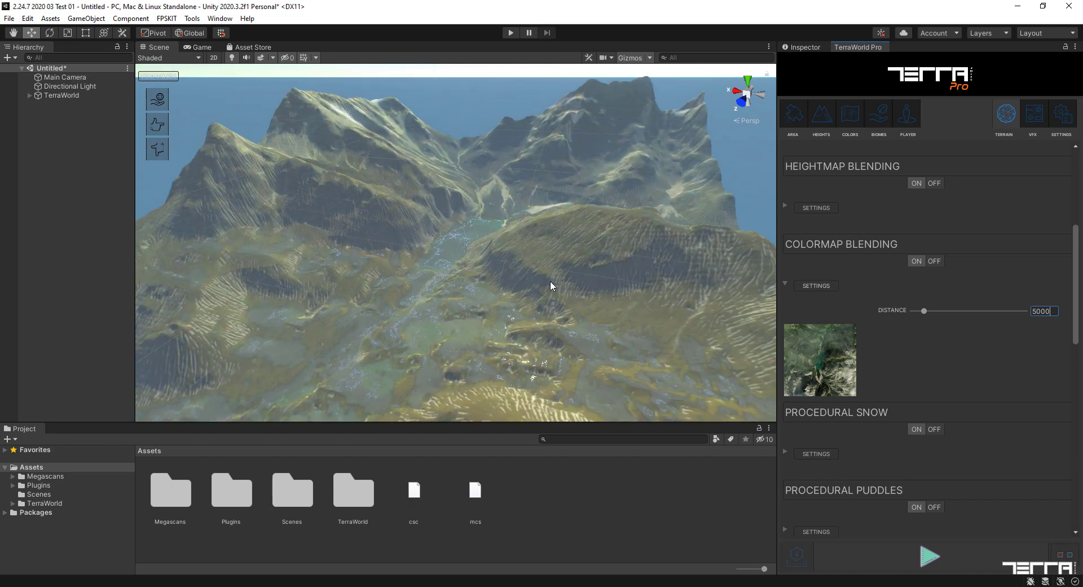
{"action": "scroll", "coordinate": [550, 280], "scroll_direction": "up", "scroll_amount": 3}
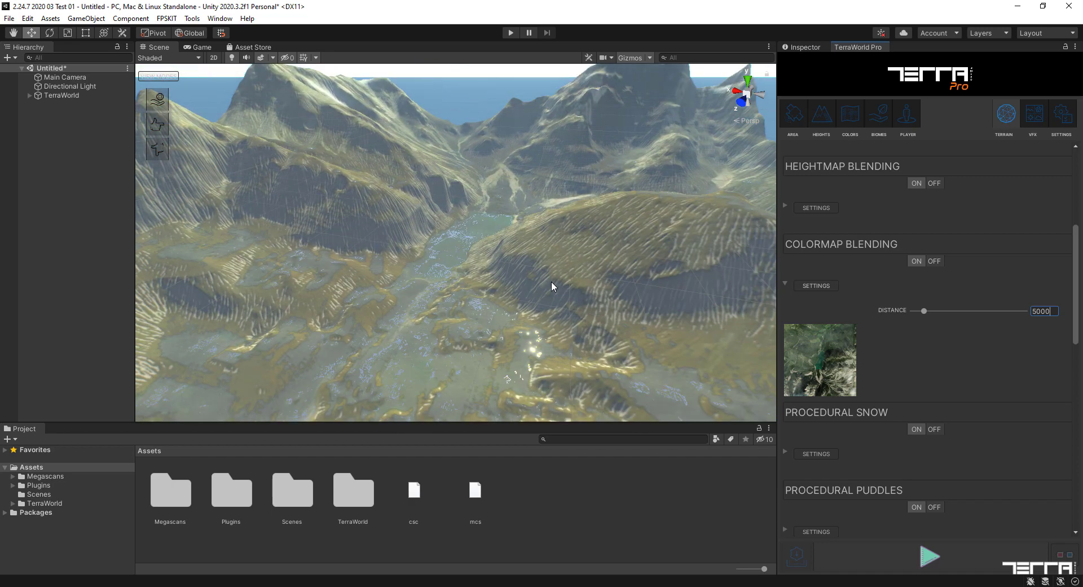
Collapse Colormap Blending settings and expand Procedural Snow settings lower in the Terrain tab
{"action": "left_click", "coordinate": [786, 284]}
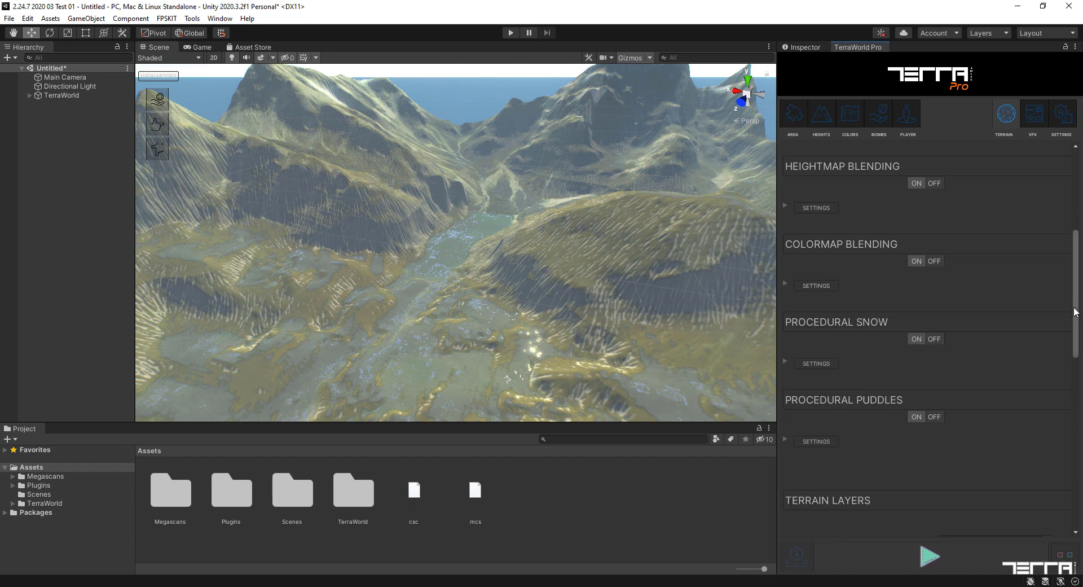
{"action": "left_click_drag", "start_coordinate": [1077, 312], "coordinate": [1076, 343]}
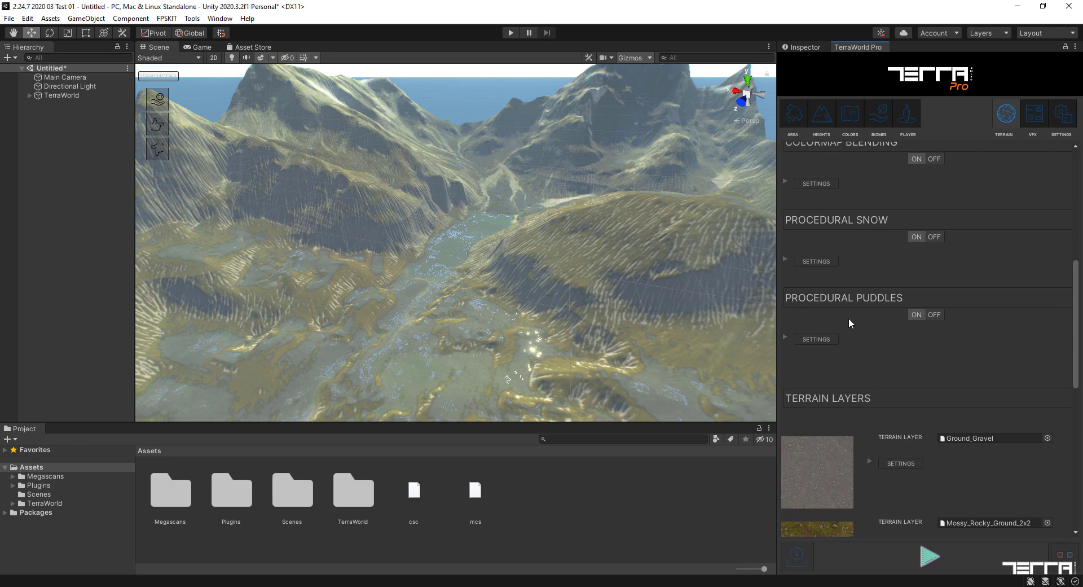
{"action": "left_click", "coordinate": [784, 260]}
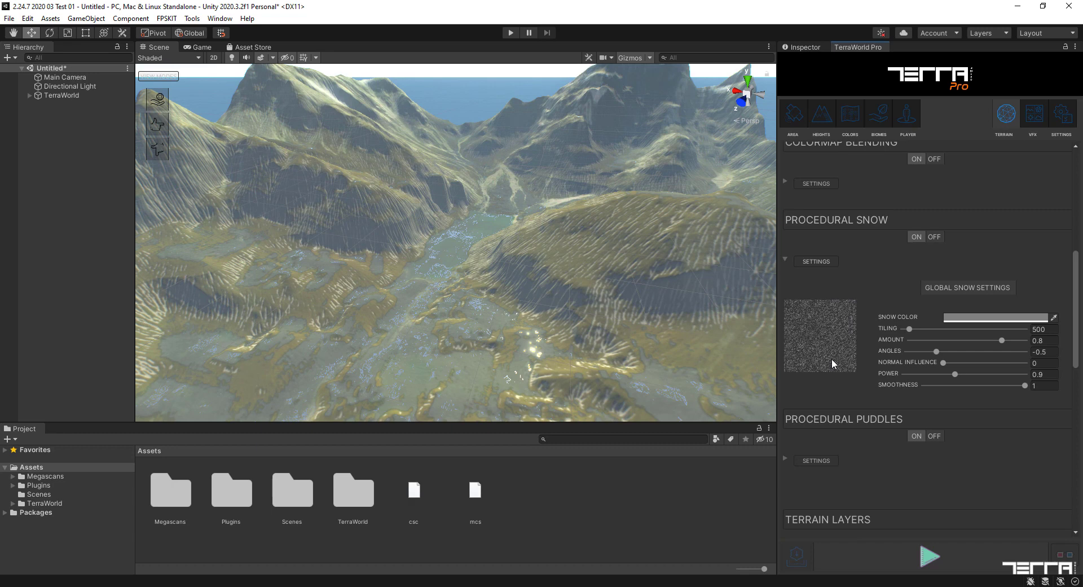
Open the Snow settings in the TerraWorld VFX section
{"action": "left_click", "coordinate": [1037, 114]}
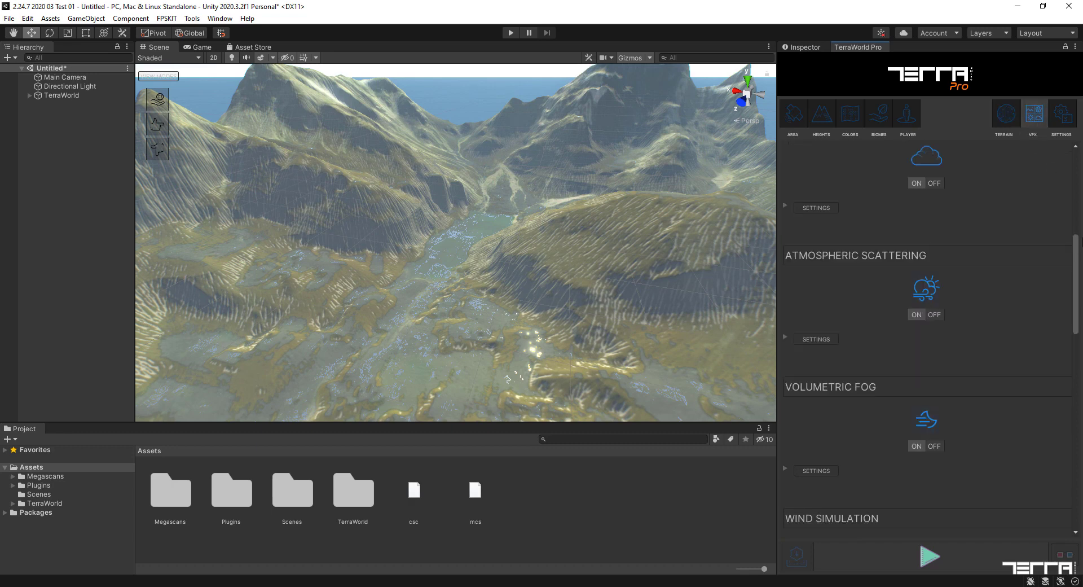
{"action": "scroll", "coordinate": [834, 350], "scroll_direction": "down", "scroll_amount": 10}
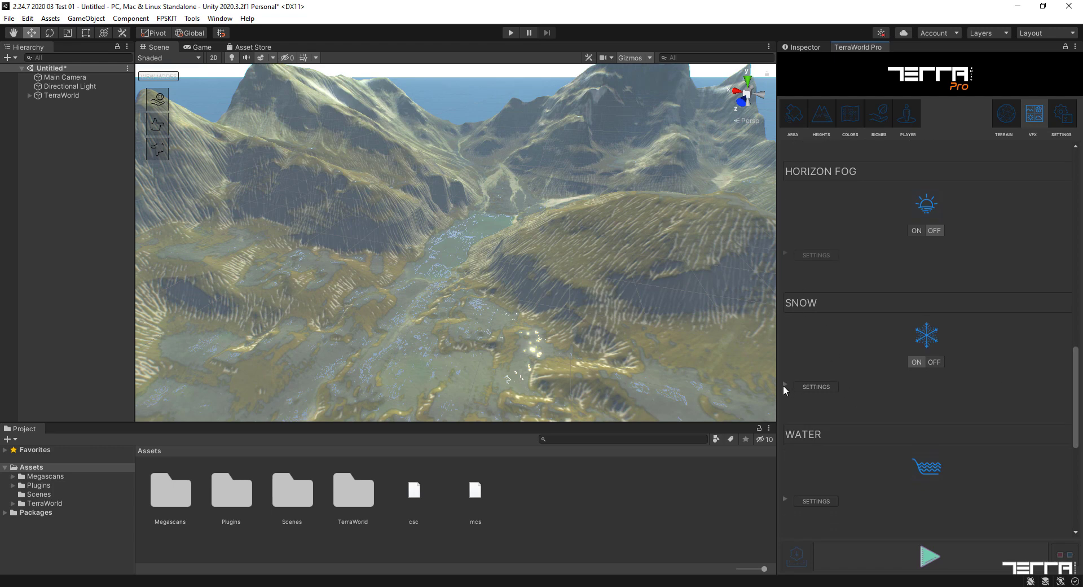
{"action": "left_click", "coordinate": [784, 385]}
{"action": "left_click_drag", "start_coordinate": [1077, 410], "coordinate": [1079, 416]}
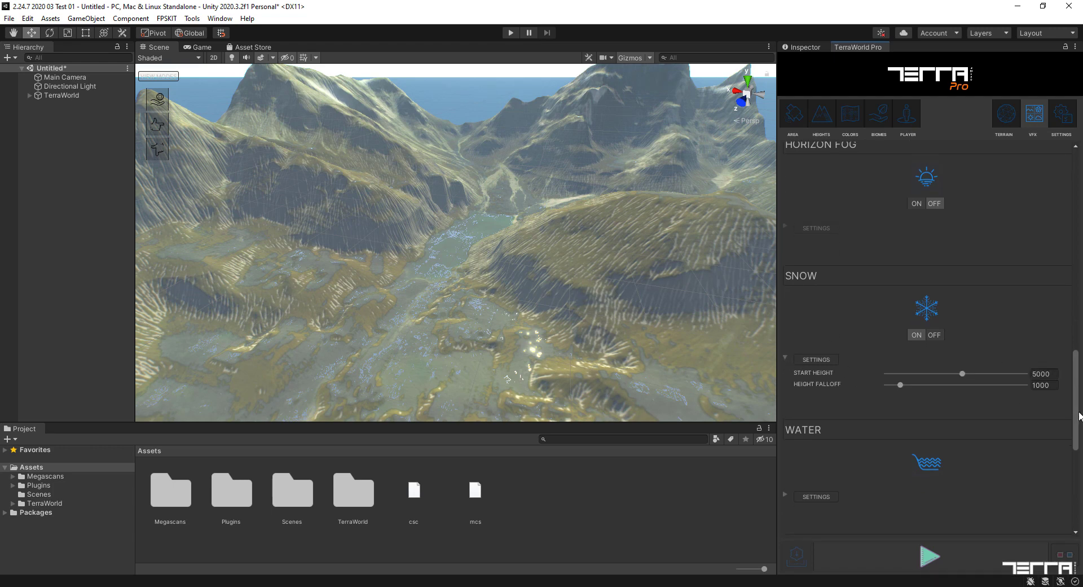
Lower snow Start Height, trying 2900 and 2950, settling near 2591
{"action": "left_click_drag", "start_coordinate": [962, 373], "coordinate": [934, 377]}
{"action": "mouse_move", "coordinate": [569, 292]}
{"action": "right_mouse_down"}
{"action": "mouse_move", "coordinate": [561, 271]}
{"action": "mouse_move", "coordinate": [515, 261]}
{"action": "mouse_move", "coordinate": [561, 280]}
{"action": "mouse_move", "coordinate": [553, 285]}
{"action": "right_mouse_up"}
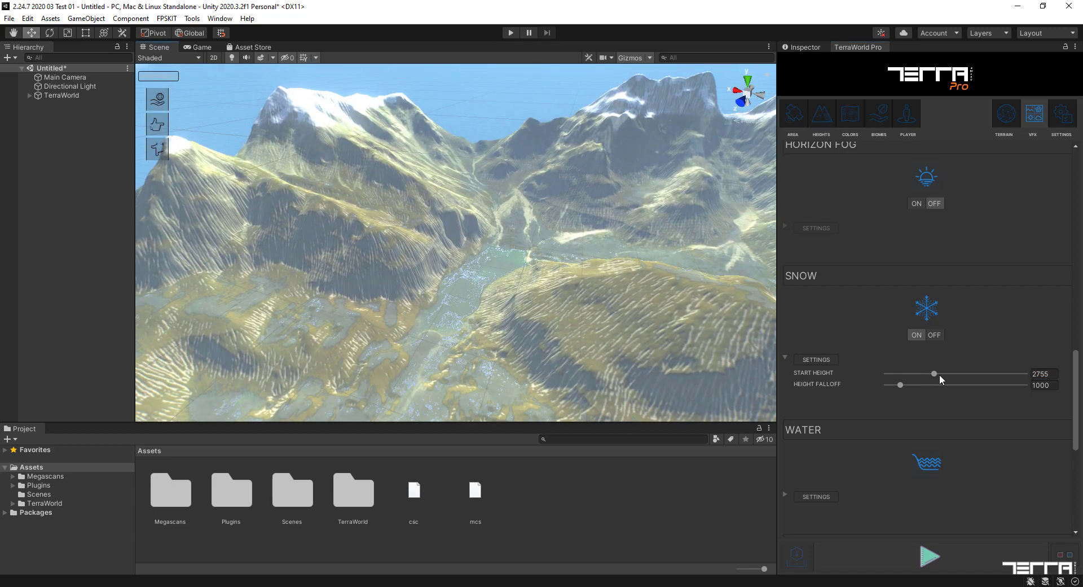
{"action": "mouse_move", "coordinate": [934, 375]}
{"action": "left_mouse_down"}
{"action": "mouse_move", "coordinate": [893, 377]}
{"action": "mouse_move", "coordinate": [934, 382]}
{"action": "left_mouse_up"}
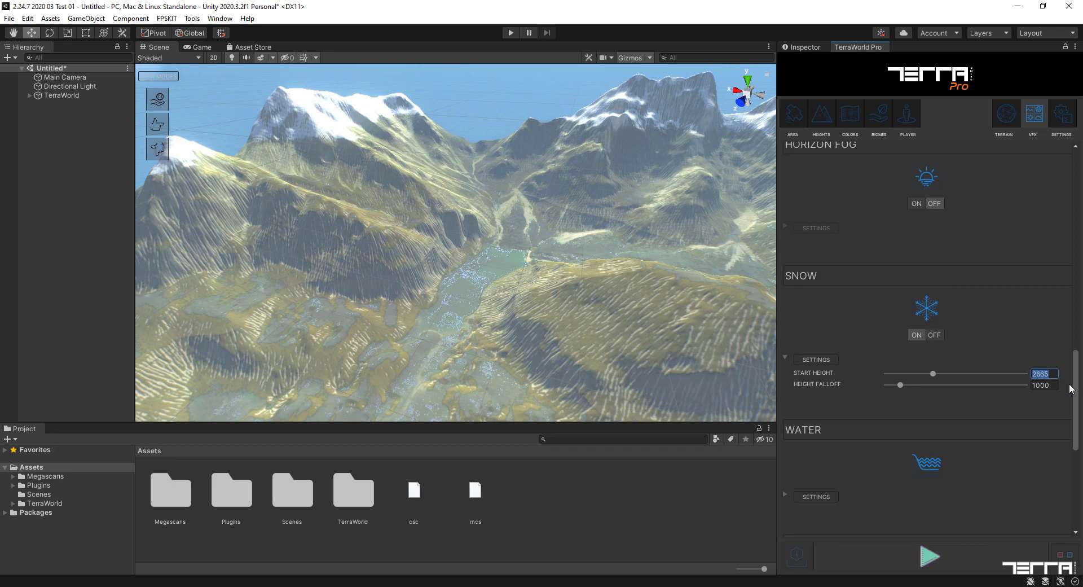
{"action": "type", "text": "2900"}
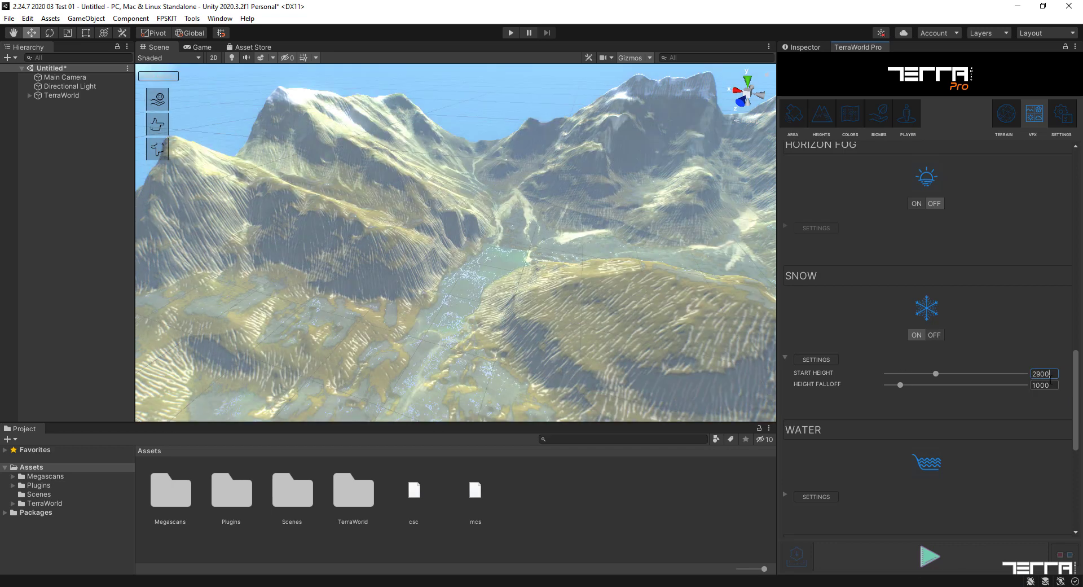
{"action": "key", "text": "BackSpace"}
{"action": "key", "text": "BackSpace"}
{"action": "type", "text": "50"}
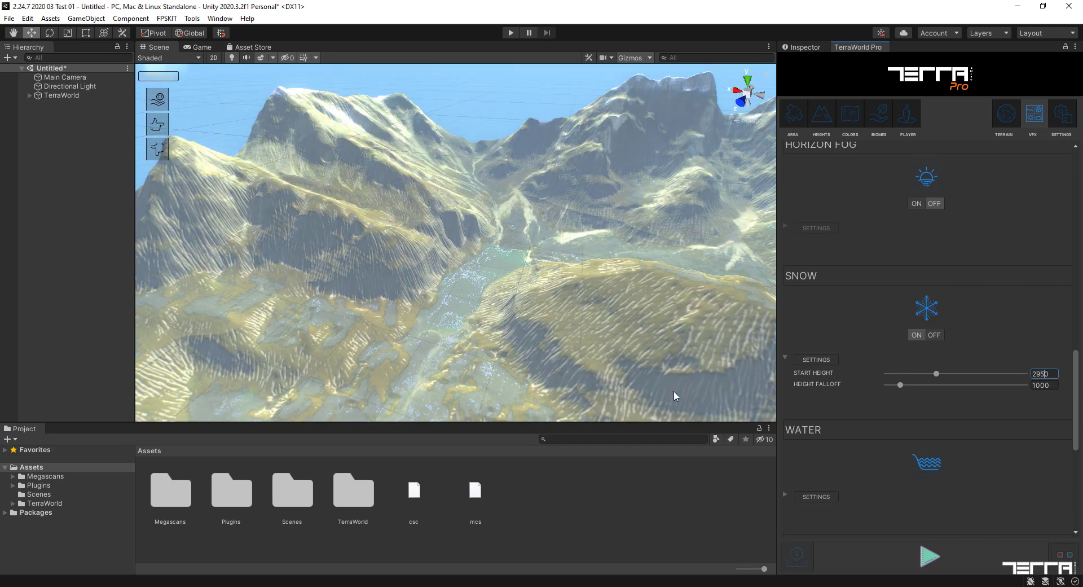
{"action": "left_click_drag", "start_coordinate": [936, 374], "coordinate": [933, 376]}
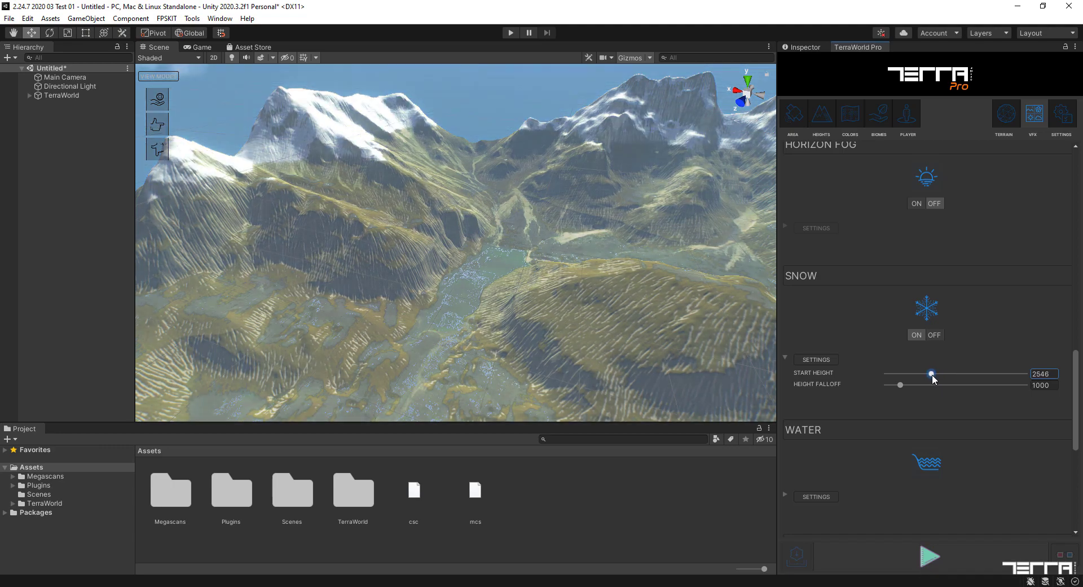
{"action": "left_click_drag", "start_coordinate": [642, 268], "coordinate": [503, 190], "text": "alt"}
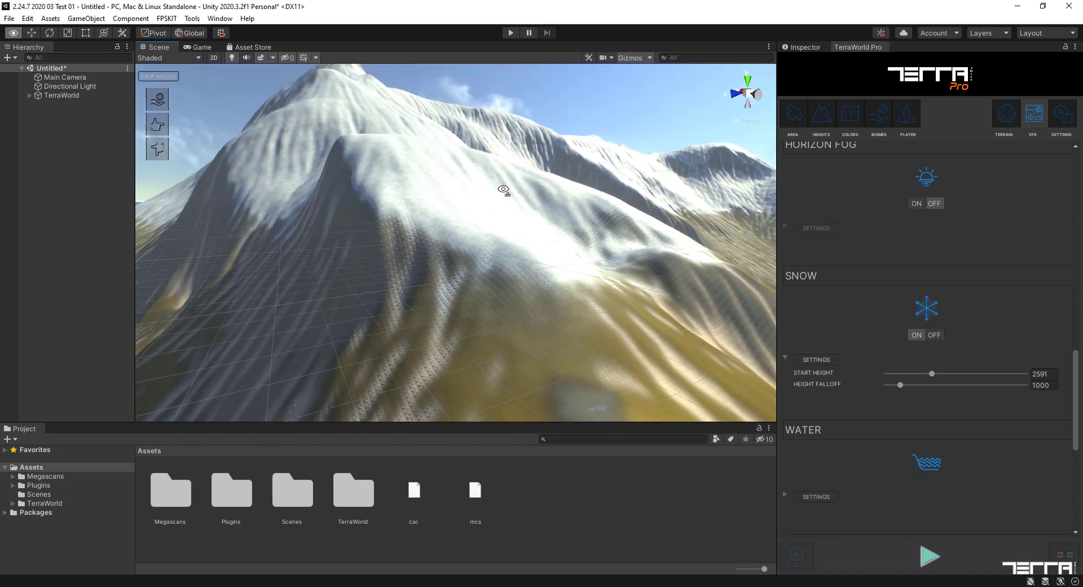
Adjust the brightness (V) of the procedural Snow Color
{"action": "left_click", "coordinate": [1007, 114]}
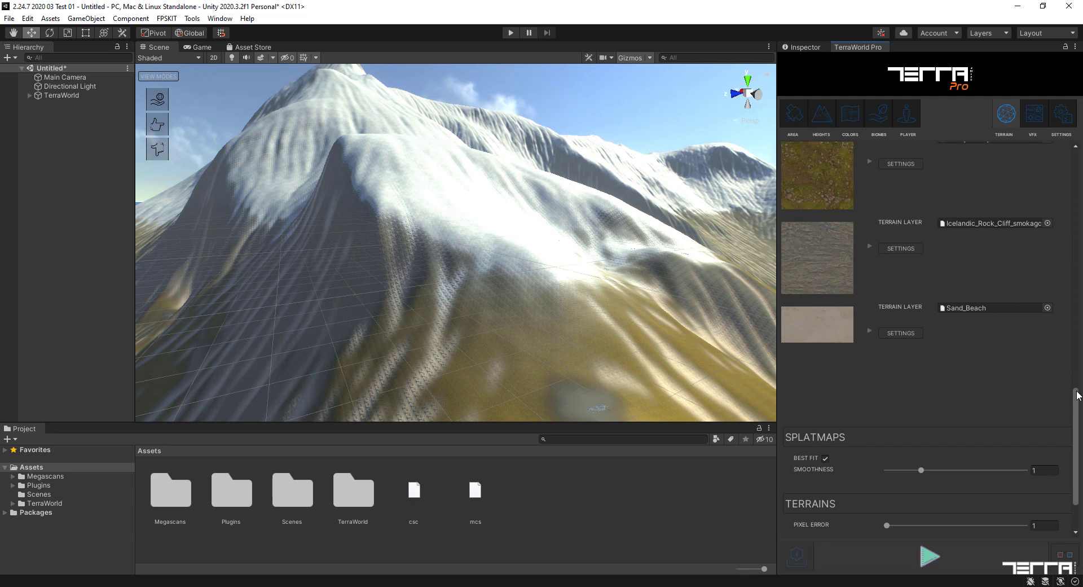
{"action": "scroll", "coordinate": [1077, 395], "scroll_direction": "up", "scroll_amount": 10}
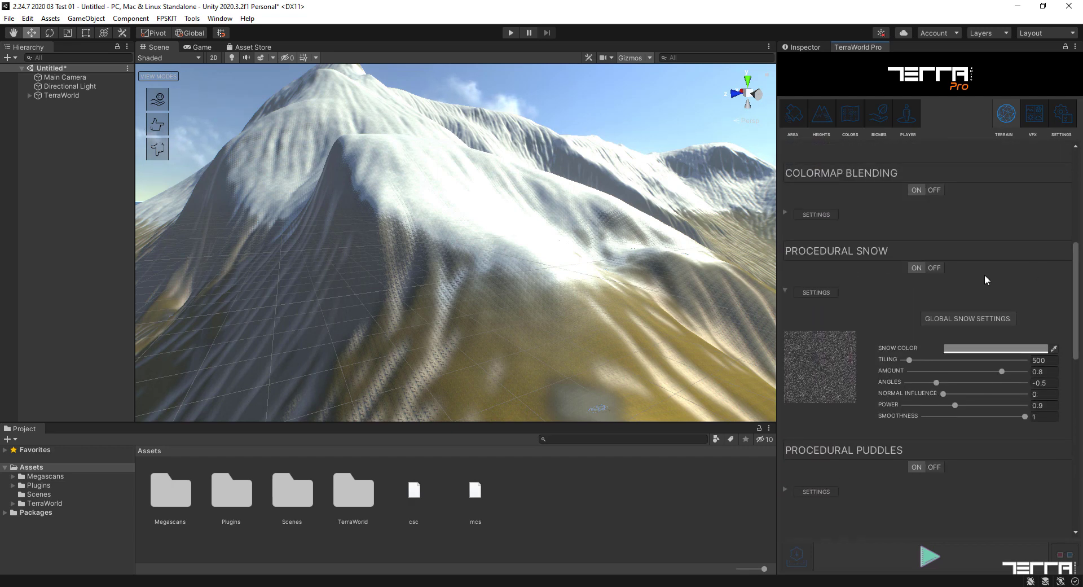
{"action": "left_click", "coordinate": [955, 348]}
{"action": "mouse_move", "coordinate": [1004, 523]}
{"action": "left_mouse_down"}
{"action": "mouse_move", "coordinate": [1013, 524]}
{"action": "mouse_move", "coordinate": [1003, 525]}
{"action": "left_mouse_up"}
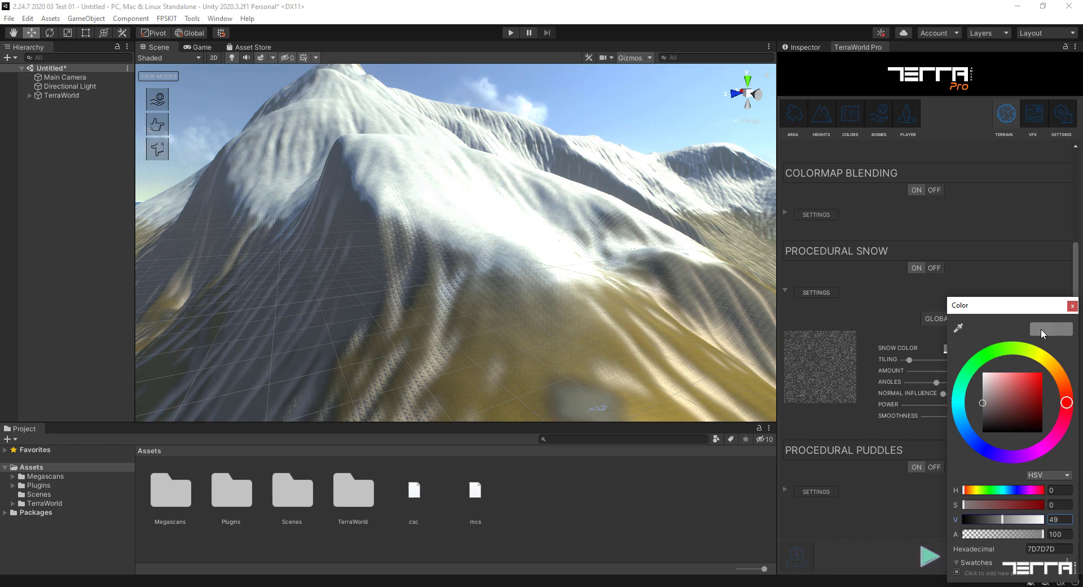
{"action": "left_click", "coordinate": [1072, 306]}
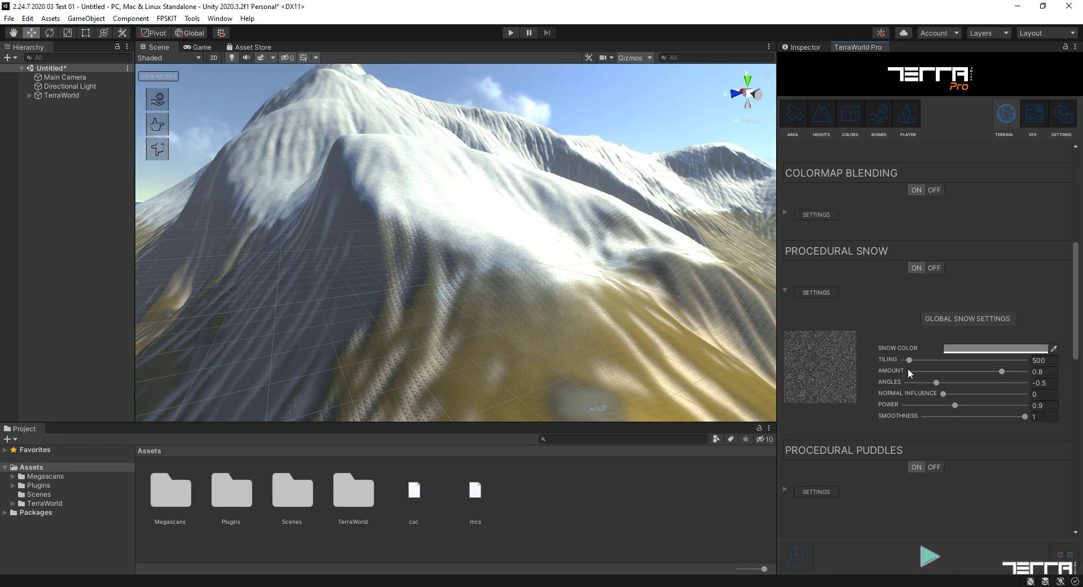
Set the snow texture Tiling to 500
{"action": "left_click_drag", "start_coordinate": [910, 364], "coordinate": [918, 370]}
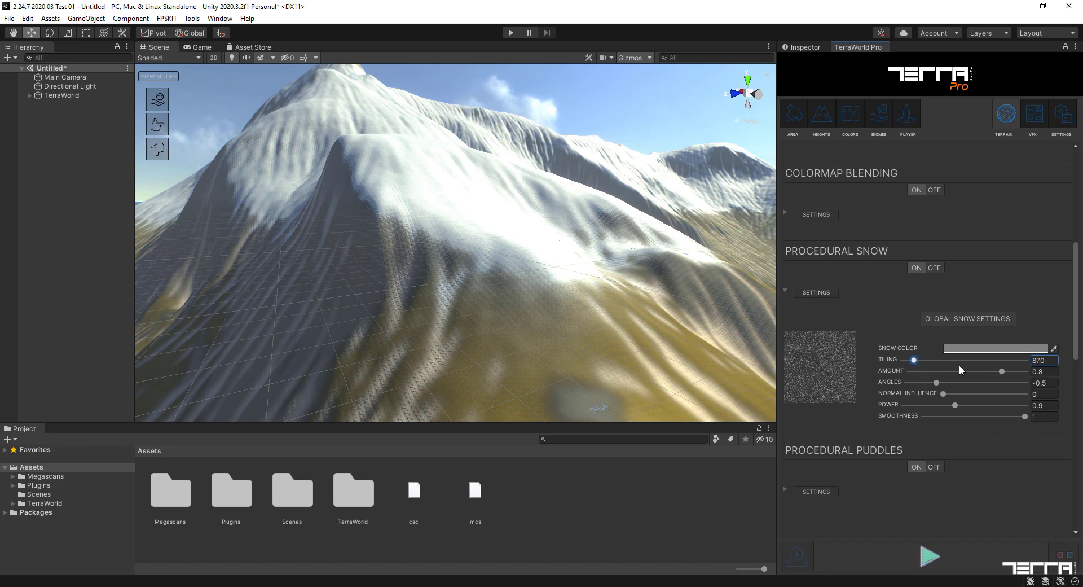
{"action": "type", "text": "500"}
{"action": "right_click_drag", "start_coordinate": [562, 315], "coordinate": [570, 290]}
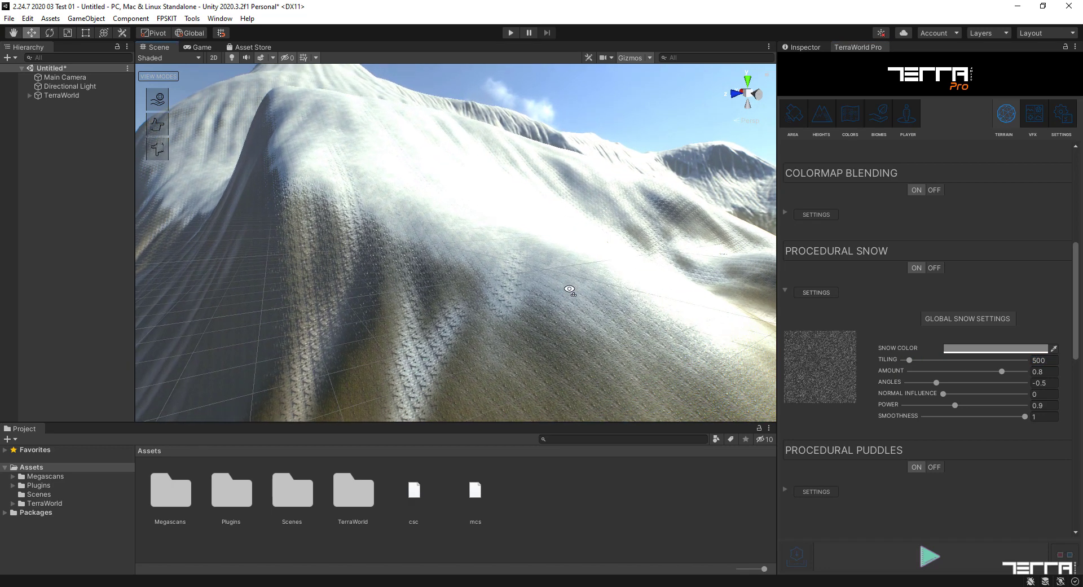
{"action": "scroll", "coordinate": [868, 329], "scroll_direction": "down", "scroll_amount": 2}
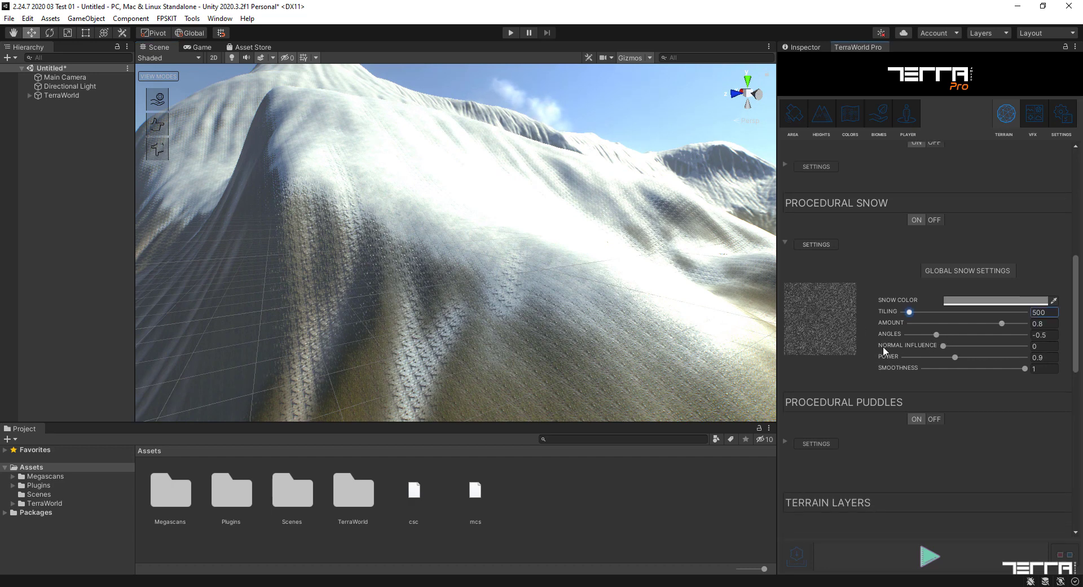
Try snow Power and Smoothness values, then set Power 0.9 and Smoothness 1
{"action": "left_click_drag", "start_coordinate": [955, 359], "coordinate": [930, 362]}
{"action": "left_click", "coordinate": [1052, 357]}
{"action": "type", "text": "0.9"}
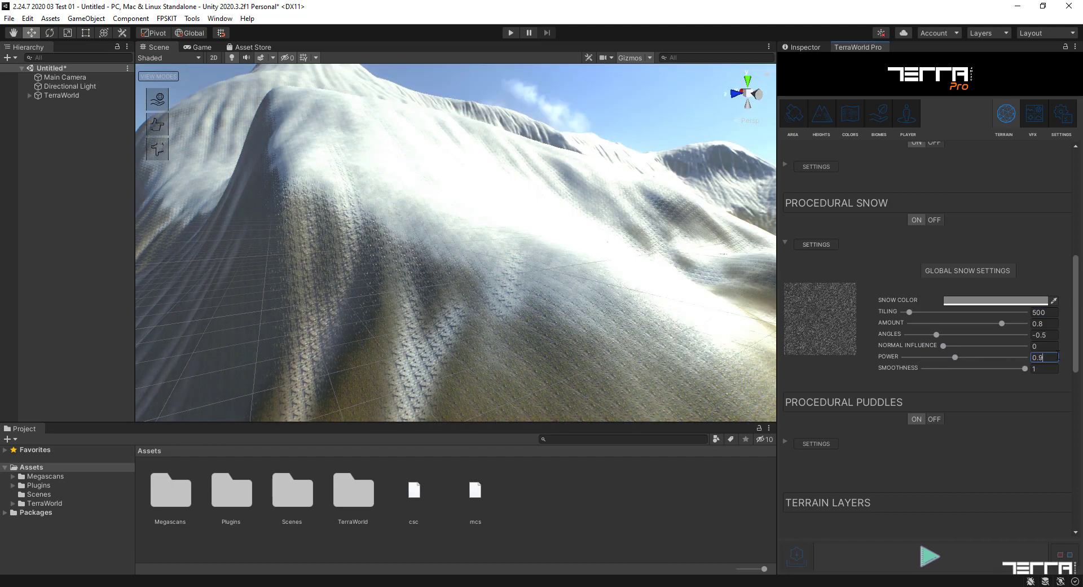
{"action": "mouse_move", "coordinate": [1024, 368]}
{"action": "left_mouse_down"}
{"action": "mouse_move", "coordinate": [950, 368]}
{"action": "mouse_move", "coordinate": [1026, 367]}
{"action": "mouse_move", "coordinate": [953, 368]}
{"action": "mouse_move", "coordinate": [1009, 369]}
{"action": "left_mouse_up"}
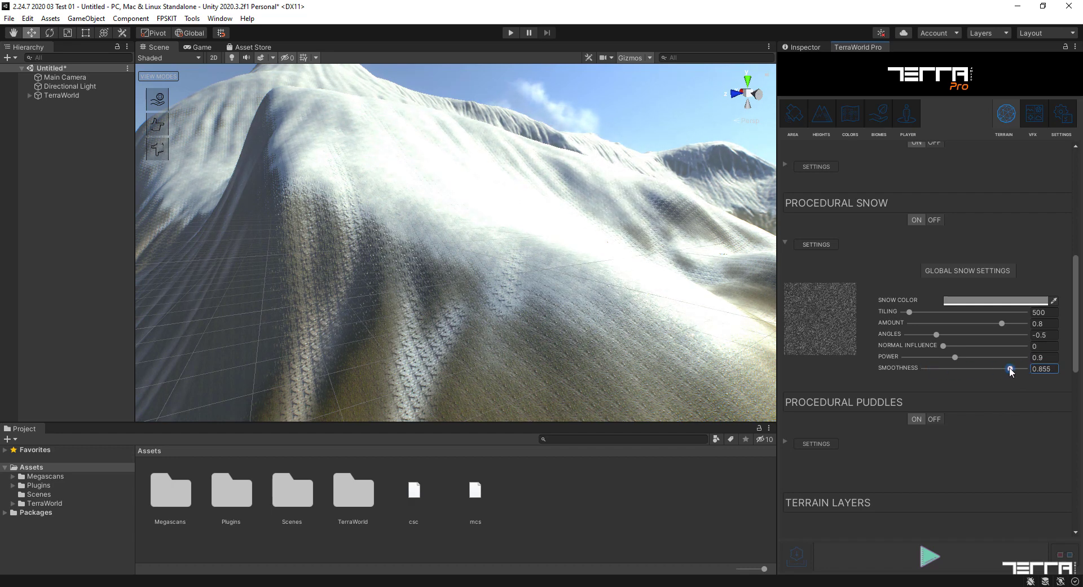
{"action": "left_click", "coordinate": [1041, 368]}
{"action": "type", "text": "1"}
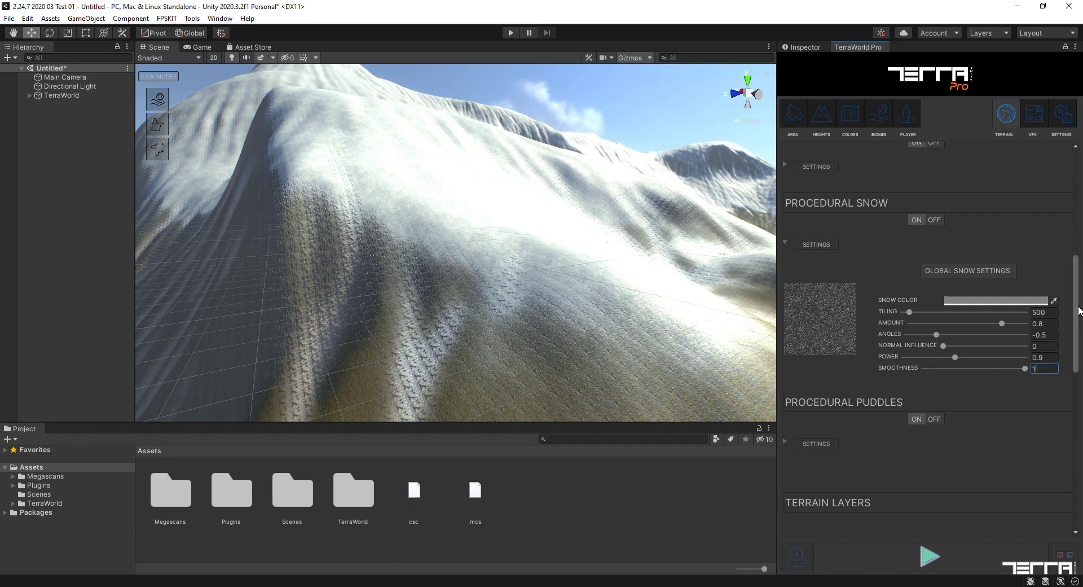
{"action": "mouse_move", "coordinate": [650, 284]}
{"action": "right_mouse_down"}
{"action": "mouse_move", "coordinate": [670, 274]}
{"action": "mouse_move", "coordinate": [637, 294]}
{"action": "right_mouse_up"}
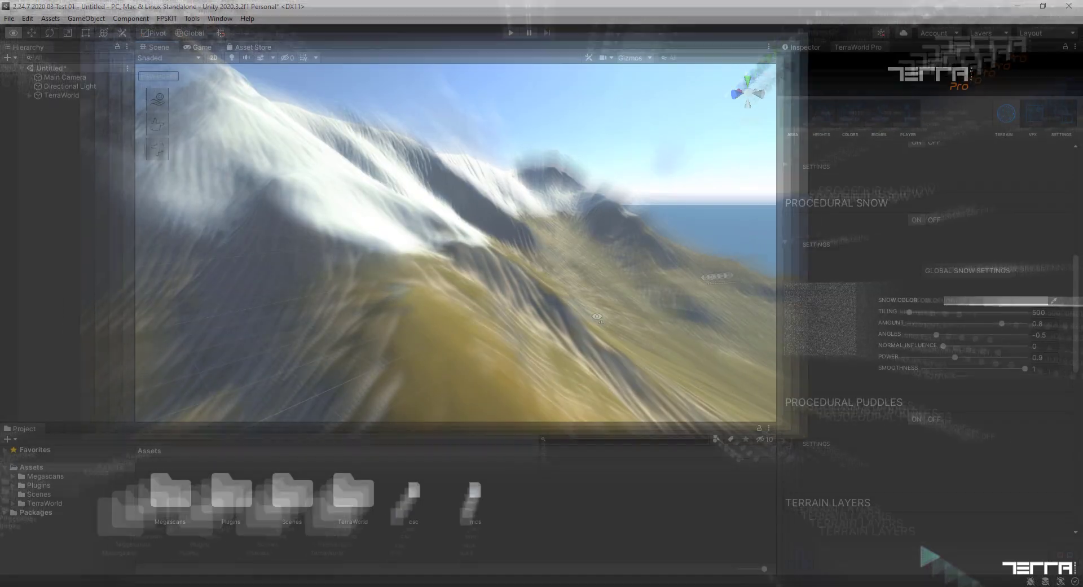
Pull back to a wide mountain view and fold Procedural Snow settings, revealing puddles and terrain layers
{"action": "right_click_drag", "start_coordinate": [600, 314], "coordinate": [759, 367]}
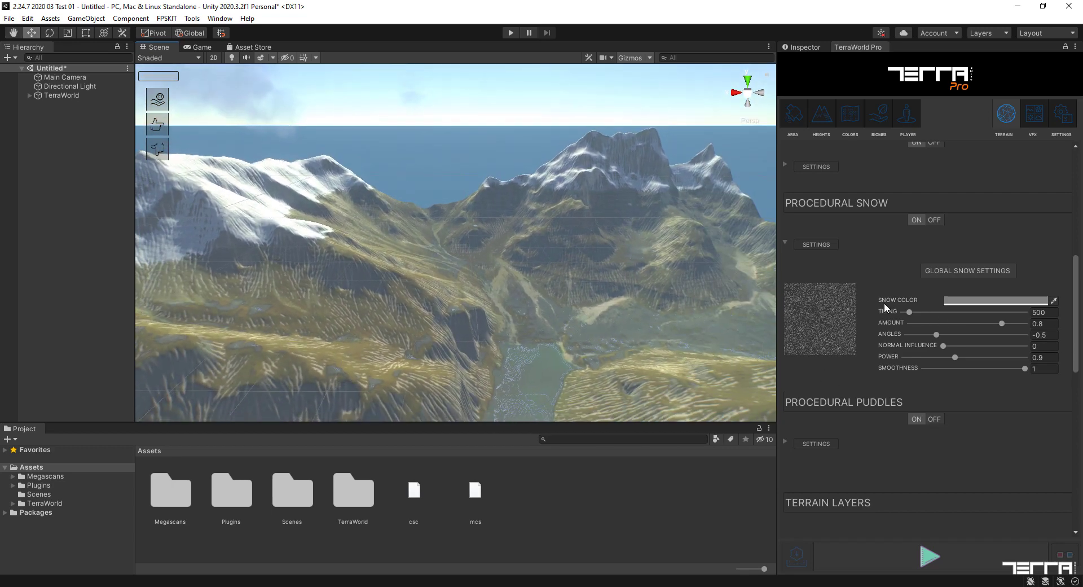
{"action": "left_click", "coordinate": [784, 243]}
{"action": "scroll", "coordinate": [847, 300], "scroll_direction": "down", "scroll_amount": 3}
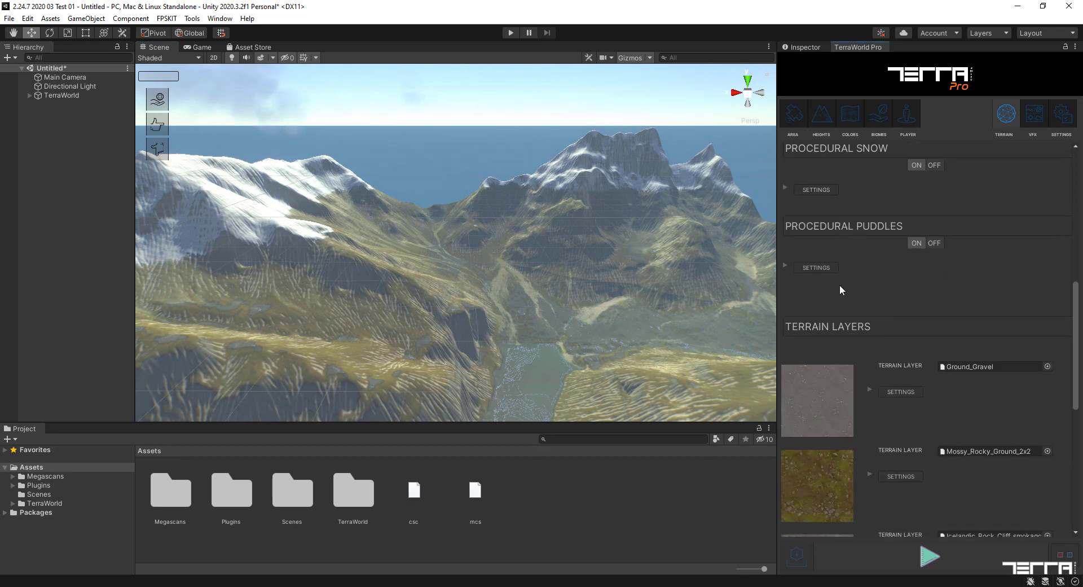
Expand Procedural Puddles settings and open the Puddle Color picker, currently D9D9D9, over the valley
{"action": "left_click", "coordinate": [784, 266]}
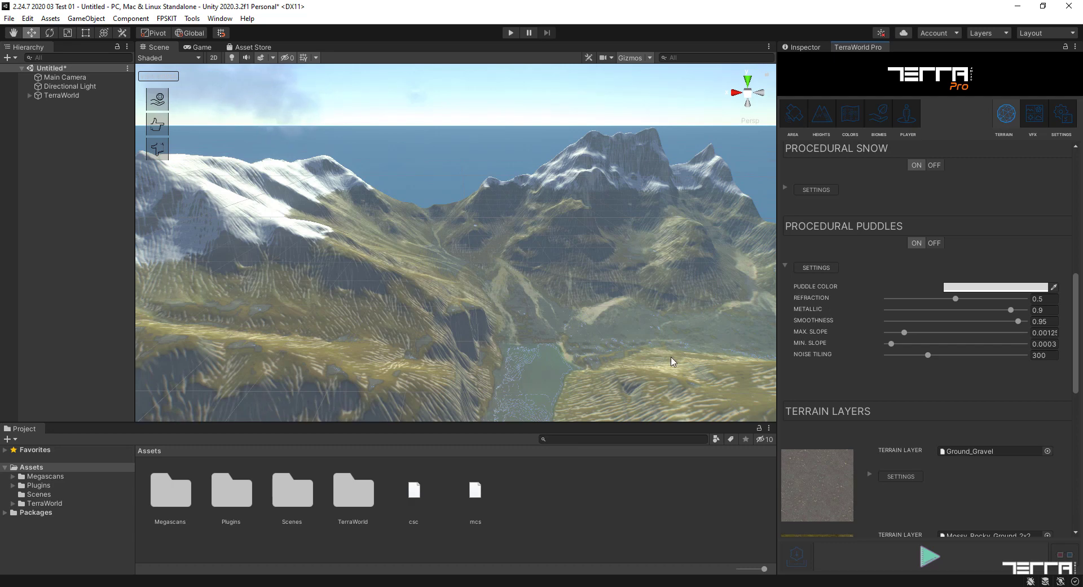
{"action": "left_click_drag", "start_coordinate": [567, 365], "coordinate": [664, 413], "text": "alt"}
{"action": "scroll", "coordinate": [664, 411], "scroll_direction": "up", "scroll_amount": 2}
{"action": "right_click_drag", "start_coordinate": [675, 416], "coordinate": [667, 381]}
{"action": "left_click", "coordinate": [969, 286]}
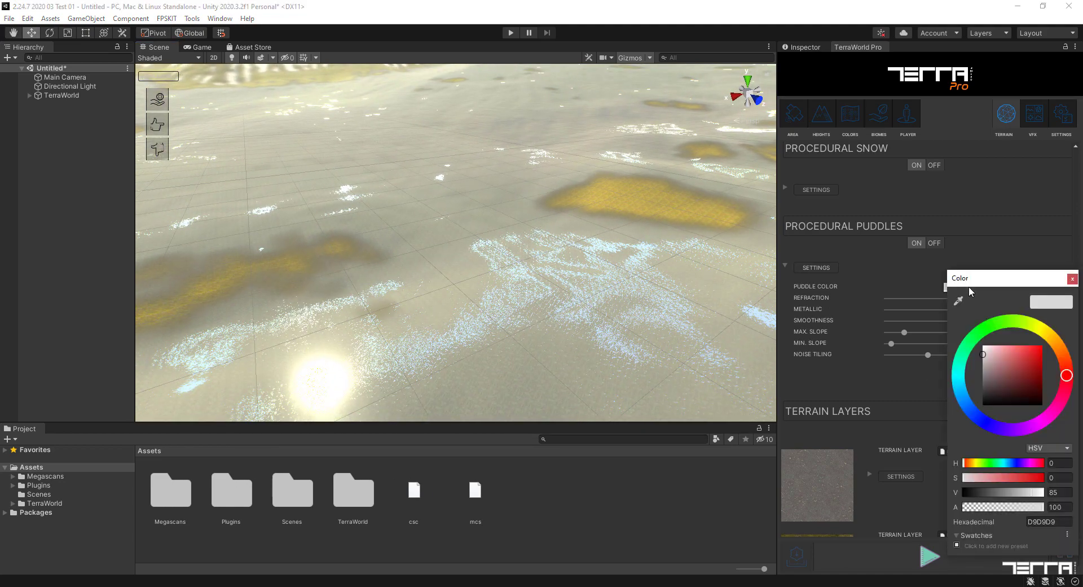